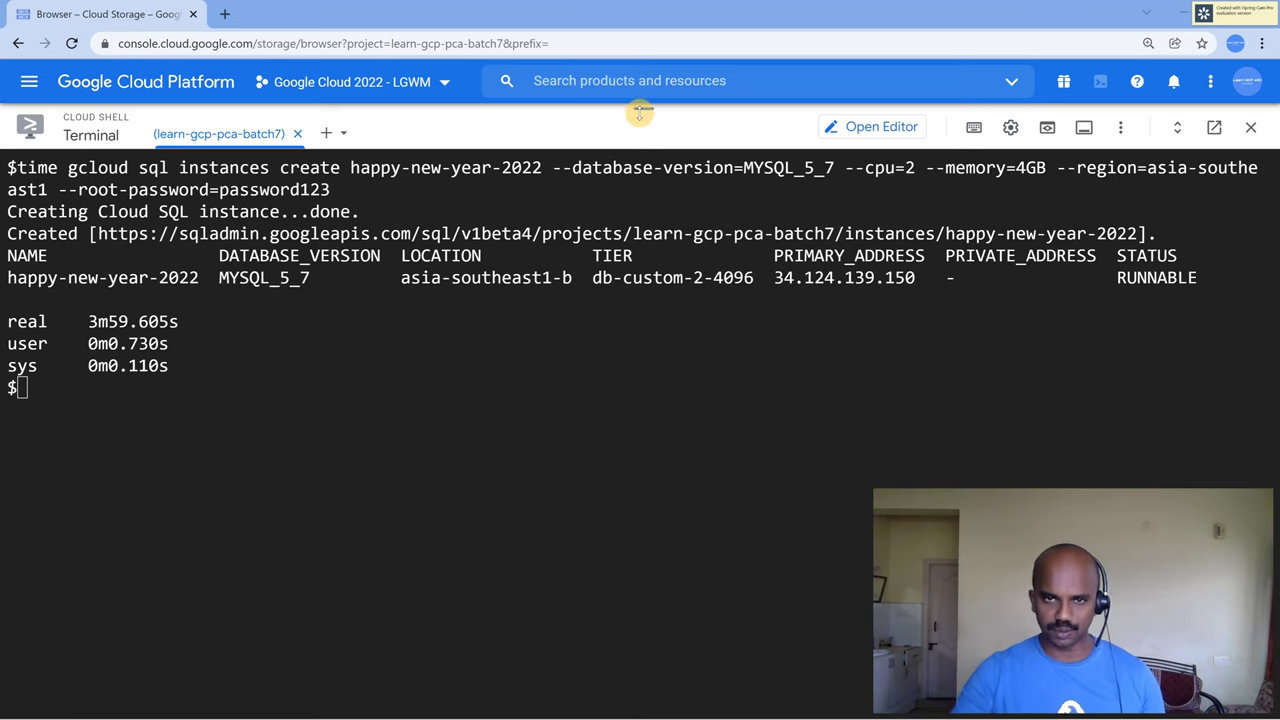
Shrink the Cloud Shell terminal to expose the Cloud Storage browser and refresh the bucket list
{"action": "left_click_drag", "start_coordinate": [643, 110], "coordinate": [614, 404]}
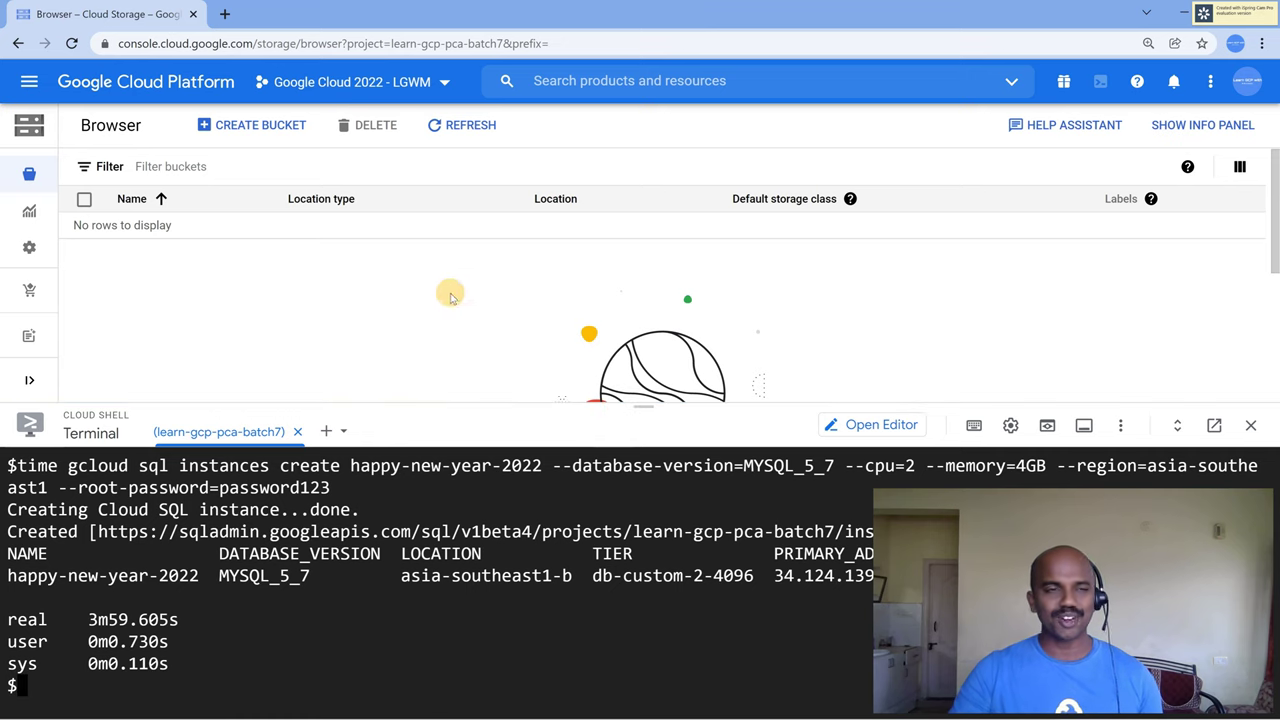
{"action": "left_click", "coordinate": [458, 125]}
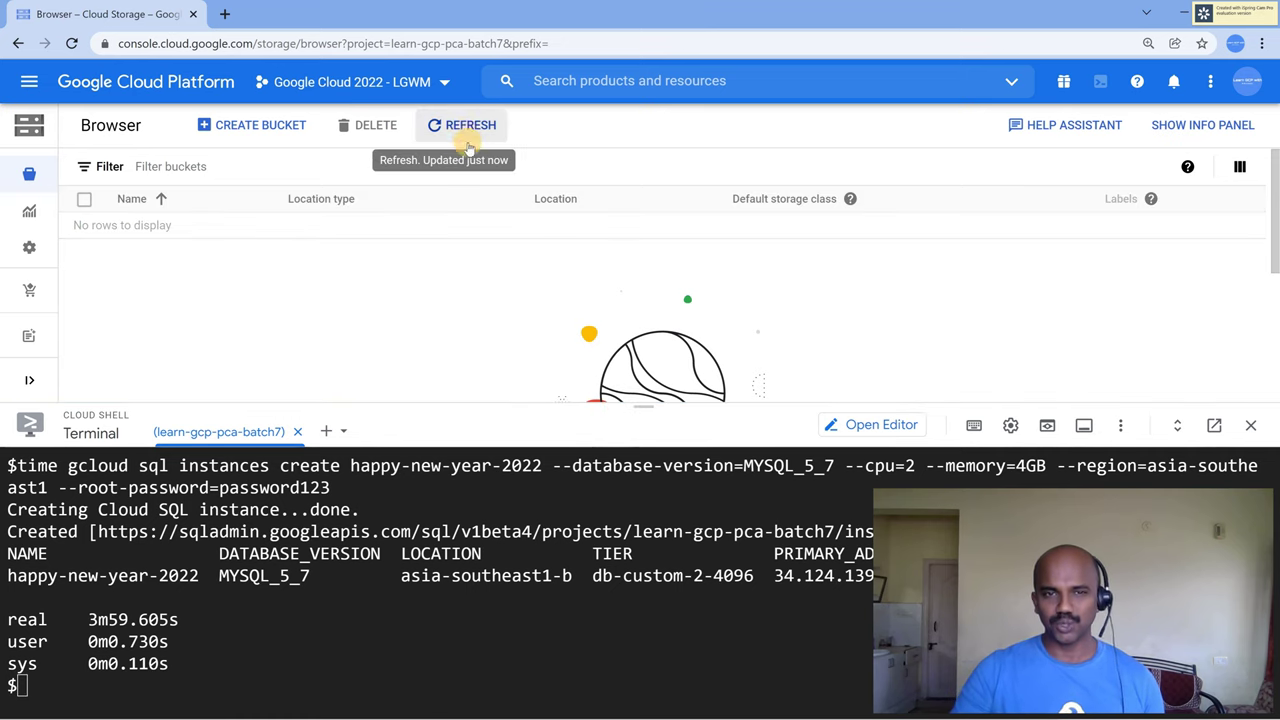
{"action": "left_click_drag", "start_coordinate": [646, 408], "coordinate": [644, 680]}
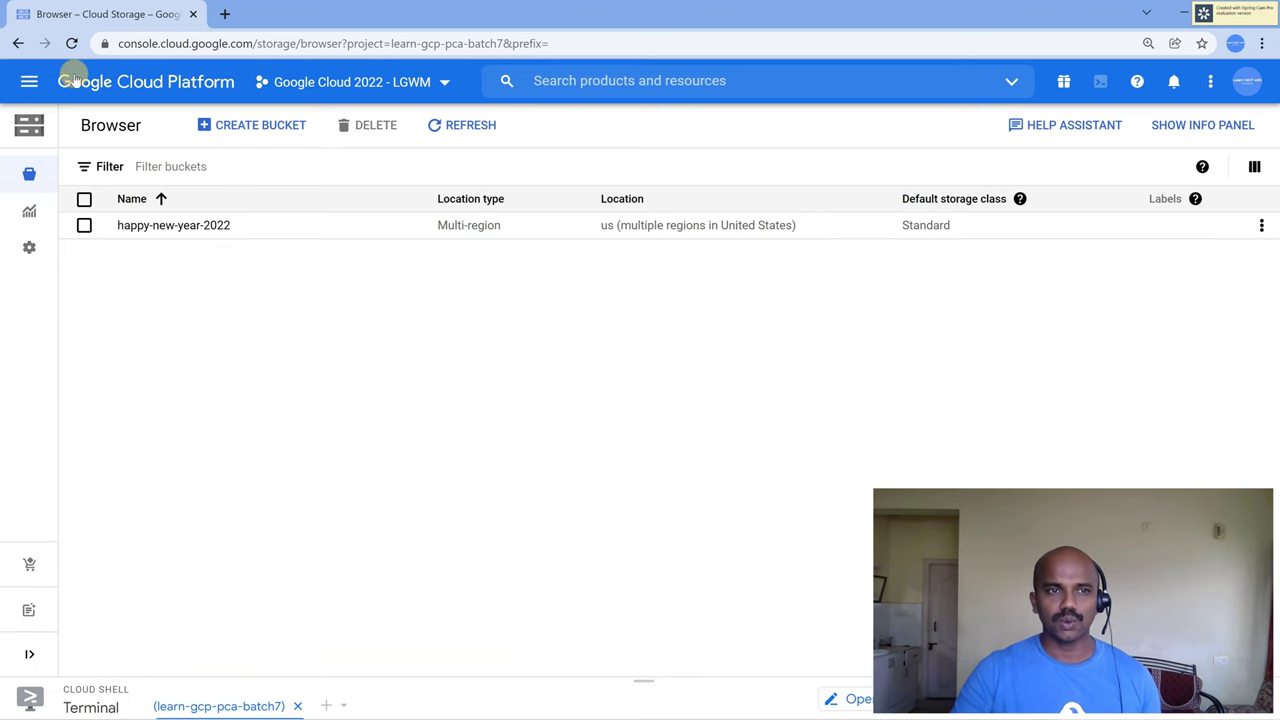
Go to Data Fusion from the console's home dashboard and open the form for creating a new instance
{"action": "left_click", "coordinate": [92, 85]}
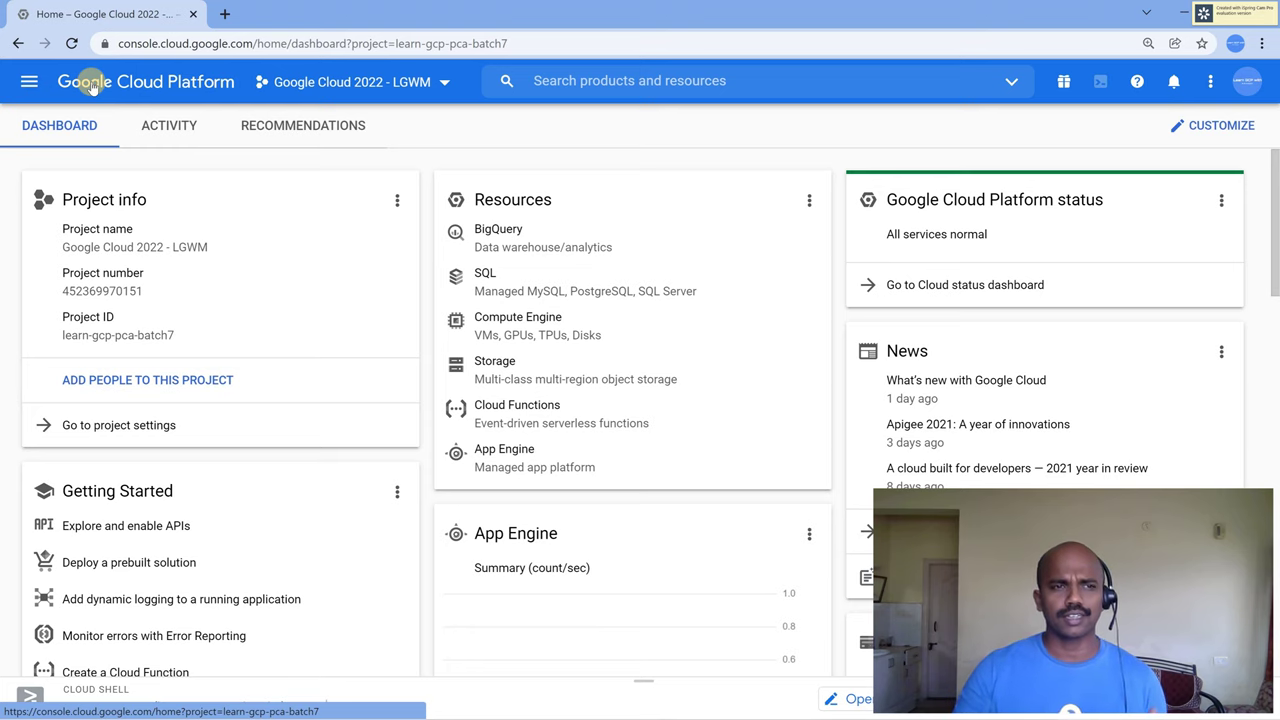
{"action": "left_click", "coordinate": [29, 81]}
{"action": "mouse_move", "coordinate": [126, 308]}
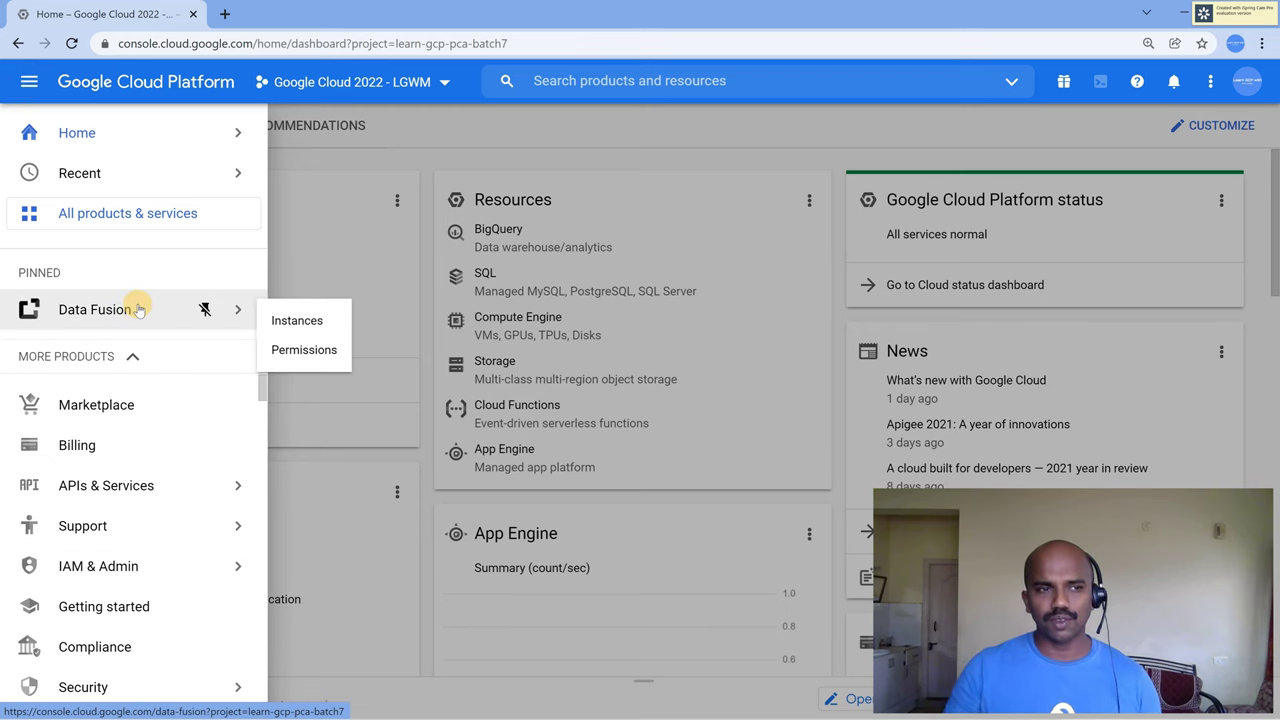
{"action": "scroll", "coordinate": [151, 434], "scroll_direction": "down", "scroll_amount": 6}
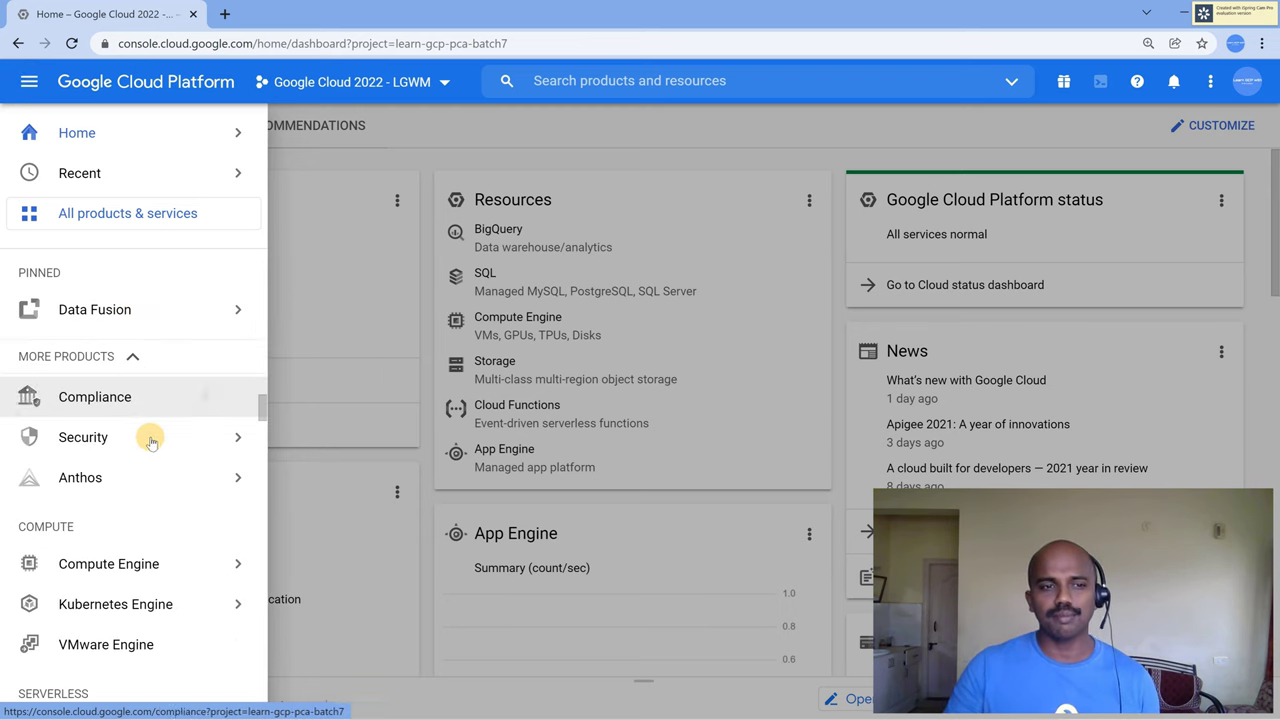
{"action": "scroll", "coordinate": [153, 512], "scroll_direction": "down", "scroll_amount": 9}
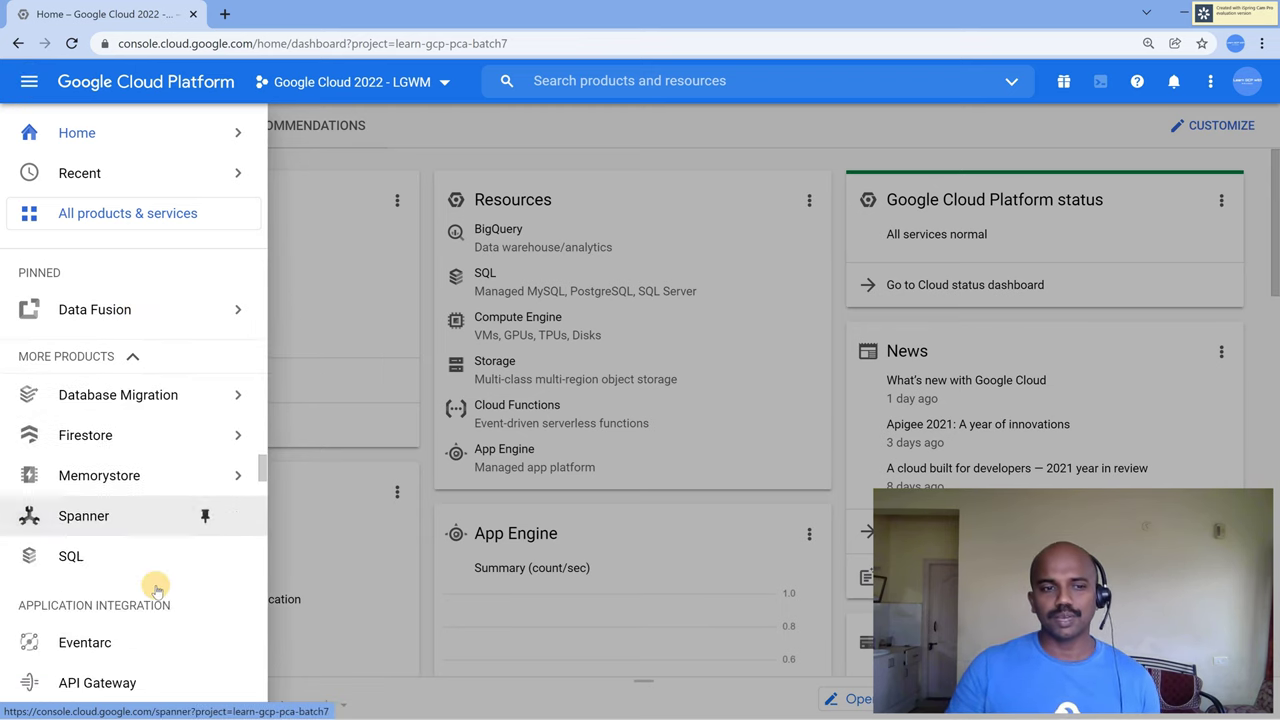
{"action": "scroll", "coordinate": [157, 590], "scroll_direction": "down", "scroll_amount": 7}
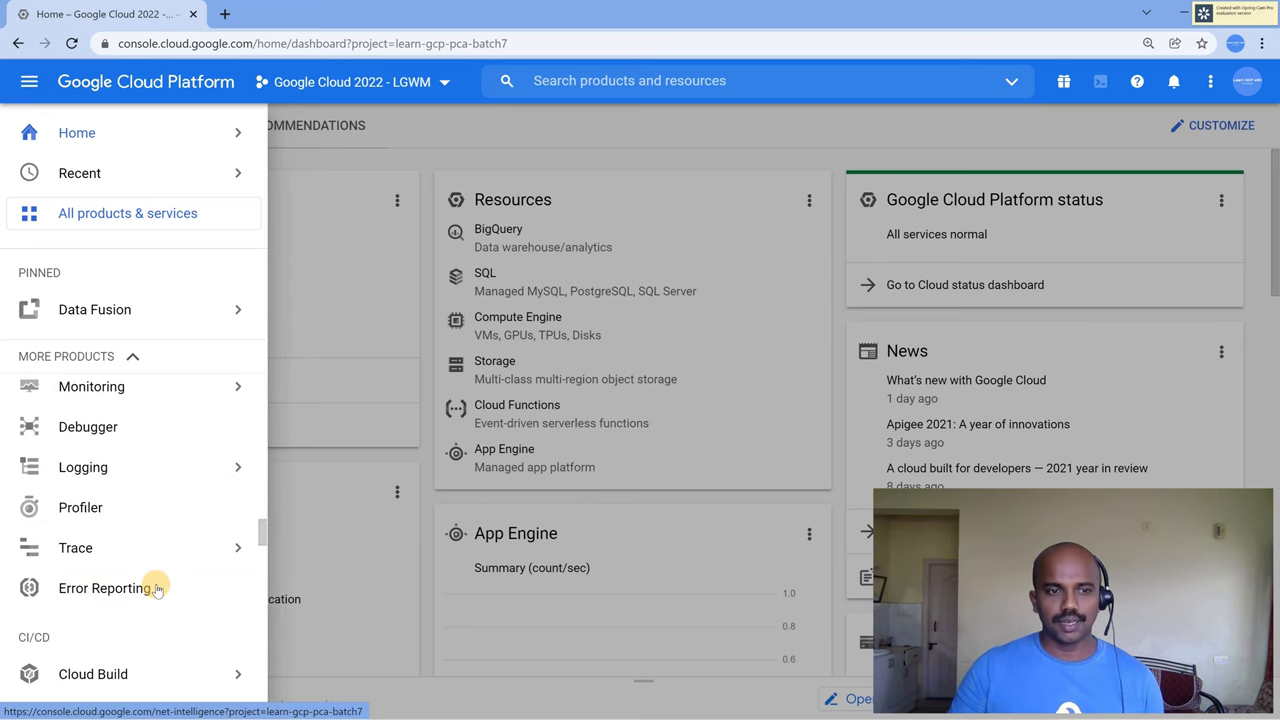
{"action": "scroll", "coordinate": [157, 565], "scroll_direction": "down", "scroll_amount": 8}
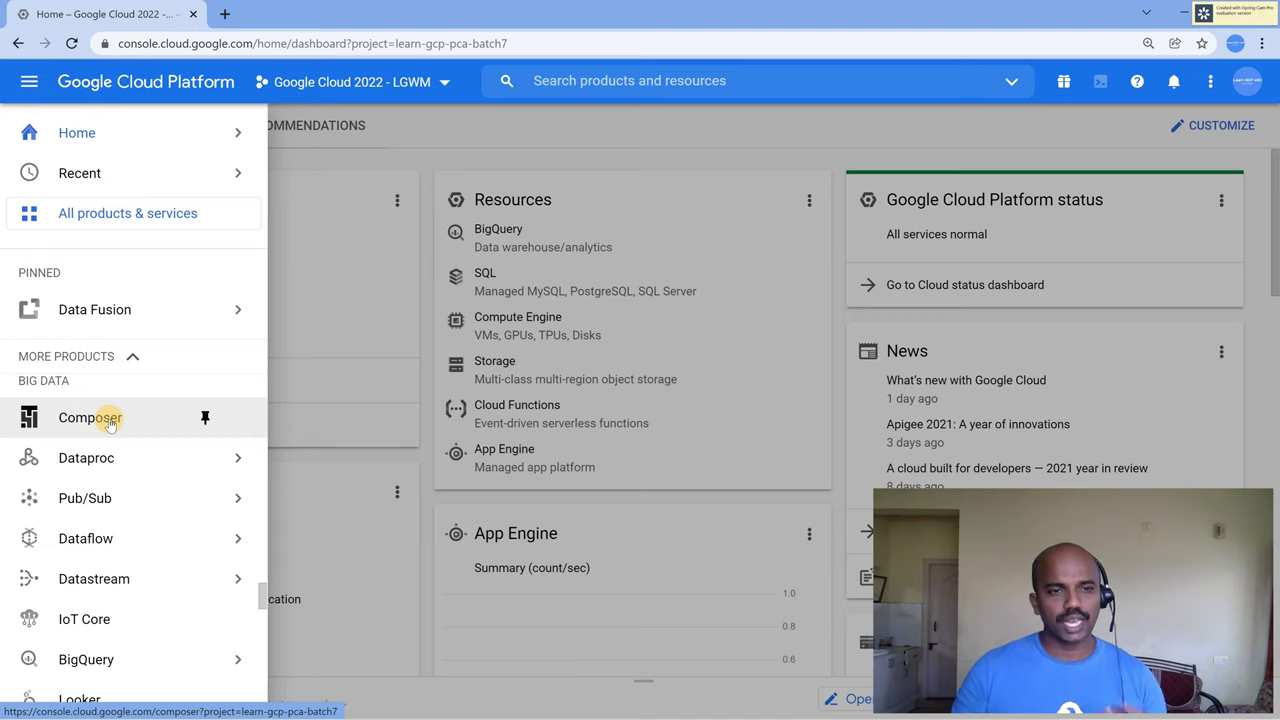
{"action": "left_click", "coordinate": [103, 304]}
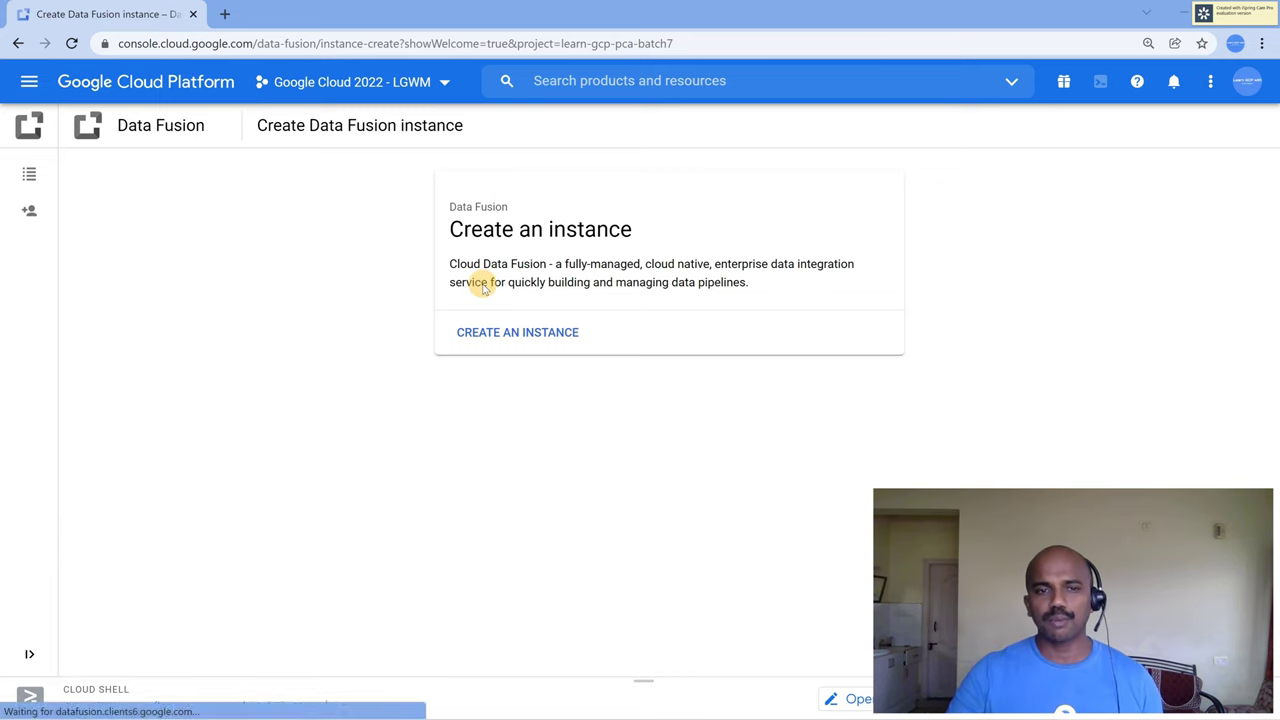
{"action": "left_click", "coordinate": [514, 332]}
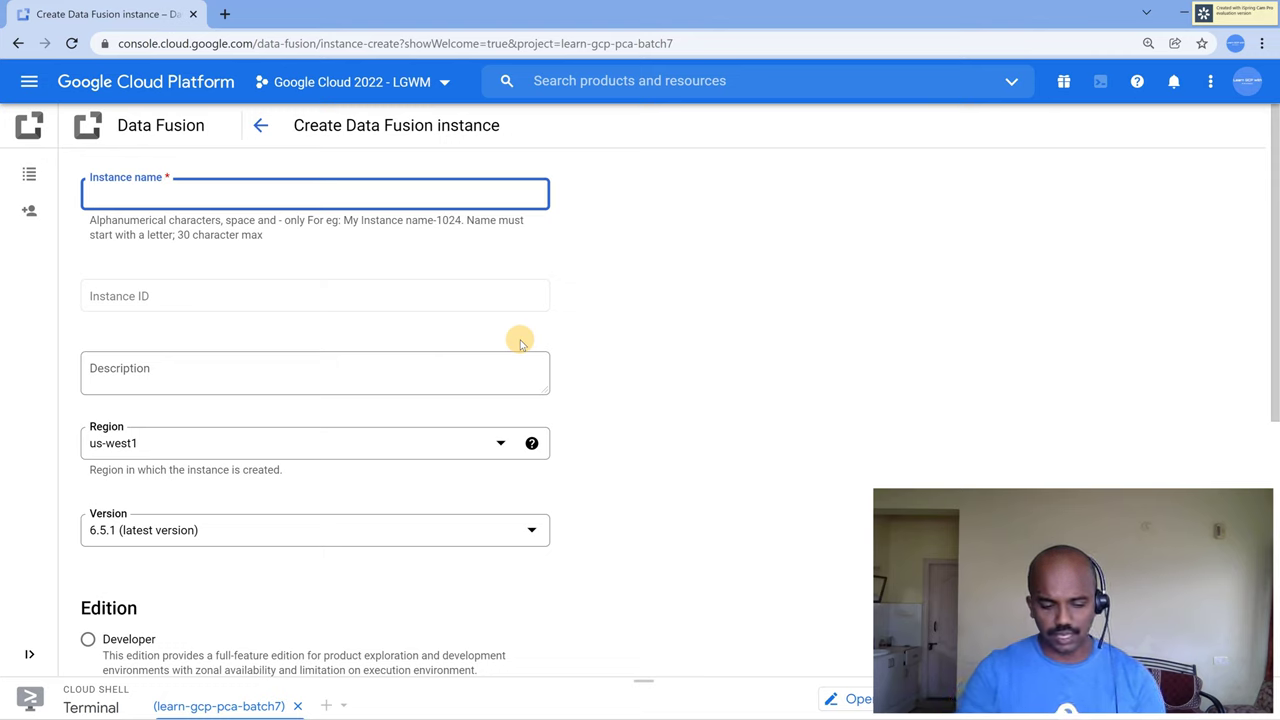
Name the new Data Fusion instance happy-new-year-2022
{"action": "type", "text": "happy0-n"}
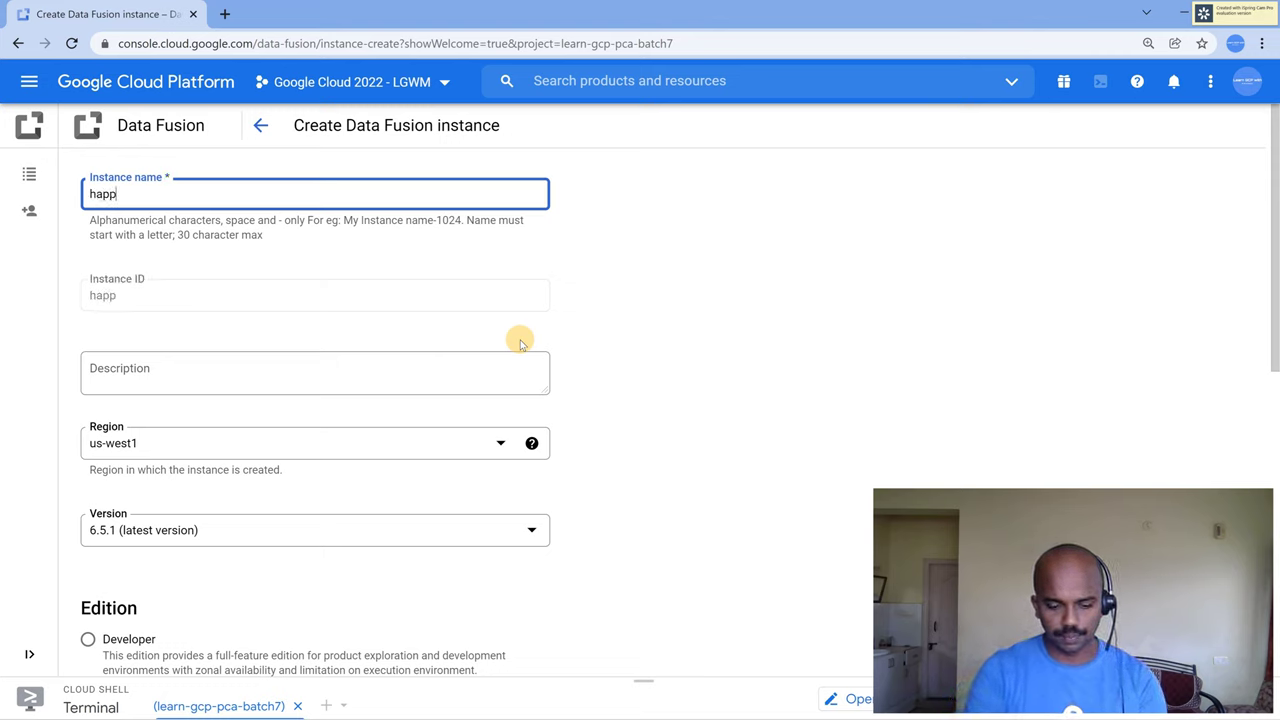
{"action": "key", "text": "BackSpace"}
{"action": "key", "text": "BackSpace"}
{"action": "key", "text": "BackSpace"}
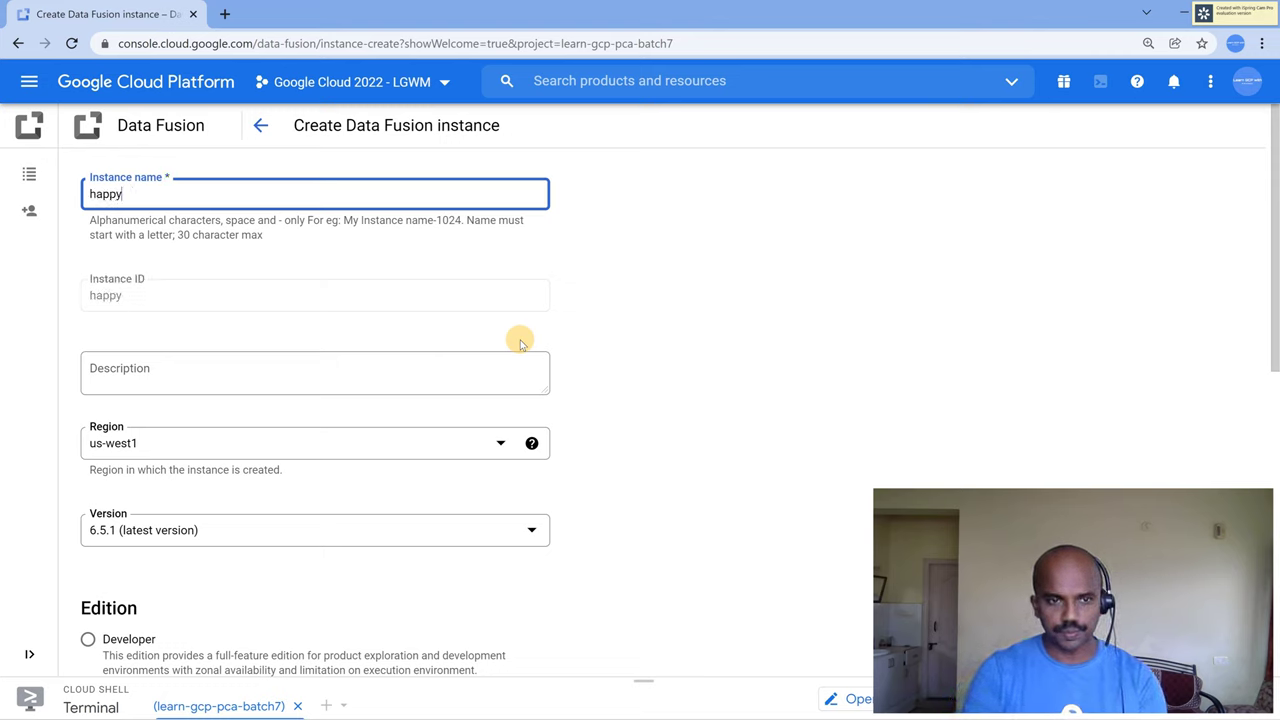
{"action": "type", "text": "-new-"}
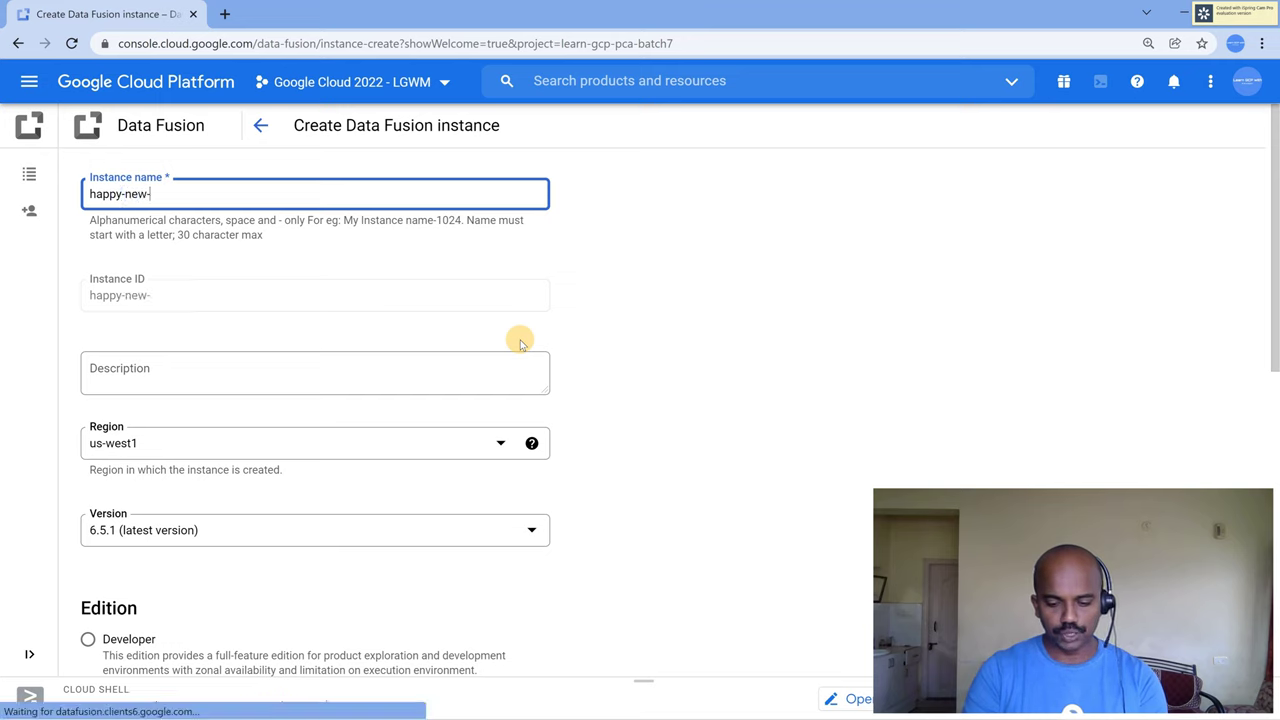
{"action": "type", "text": "year-2022"}
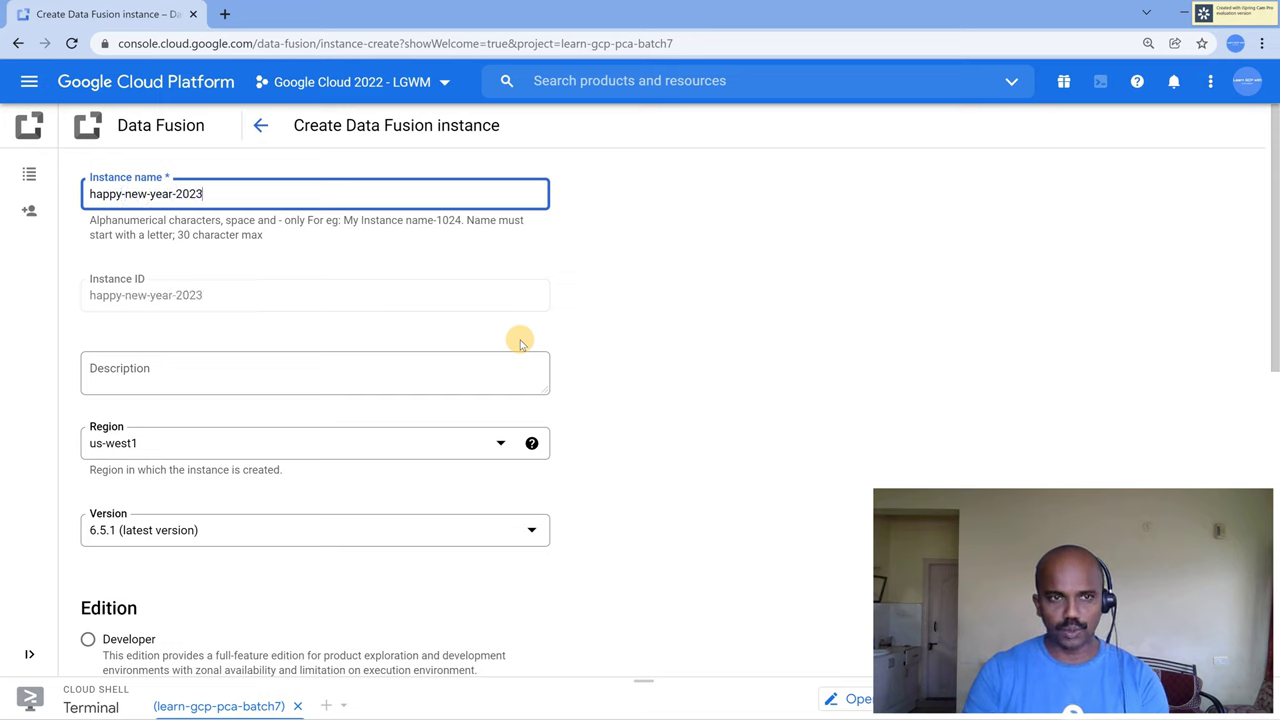
{"action": "key", "text": "BackSpace"}
{"action": "type", "text": "2"}
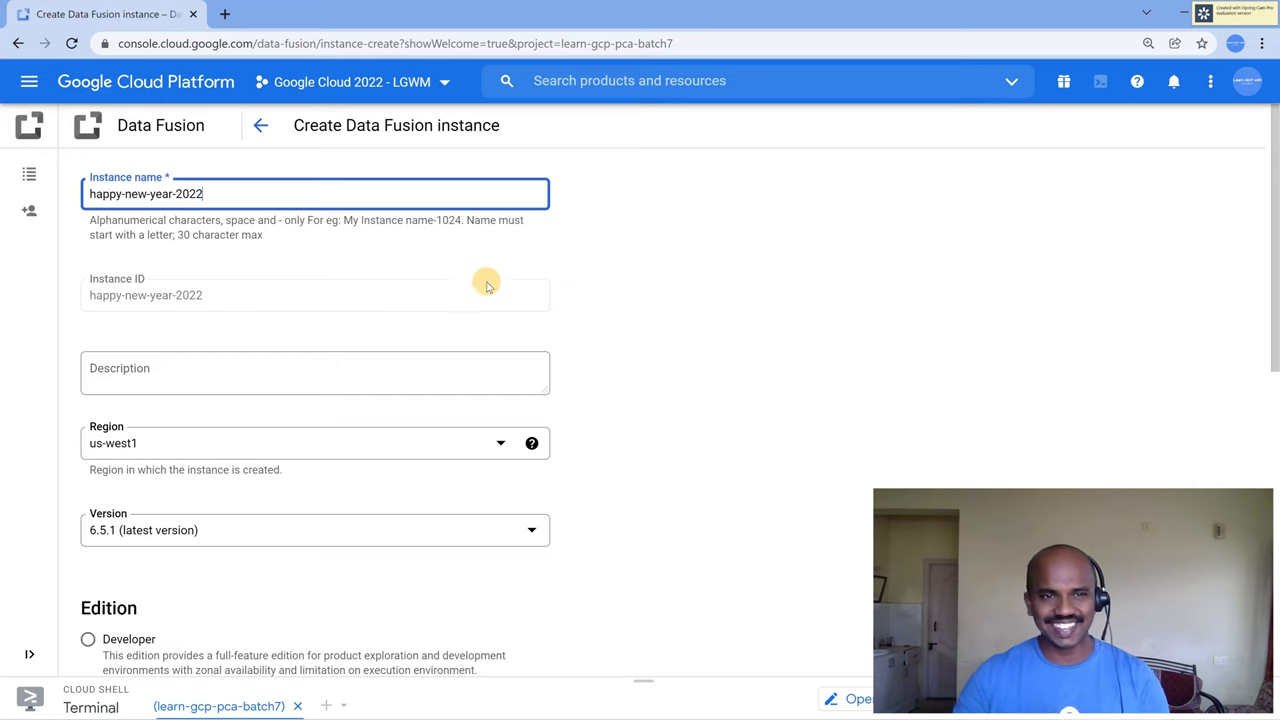
Set the Data Fusion instance's region to asia-southeast1
{"action": "left_click", "coordinate": [383, 443]}
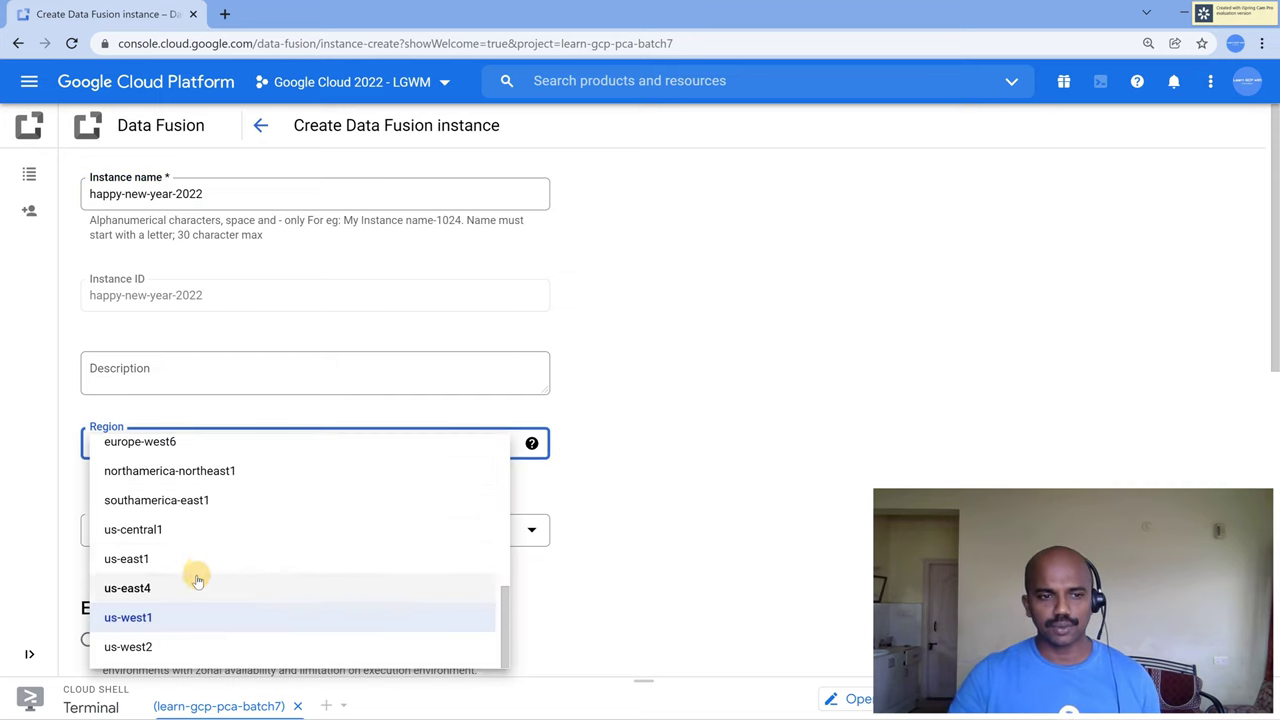
{"action": "scroll", "coordinate": [194, 577], "scroll_direction": "up", "scroll_amount": 5}
{"action": "scroll", "coordinate": [206, 554], "scroll_direction": "down", "scroll_amount": 1}
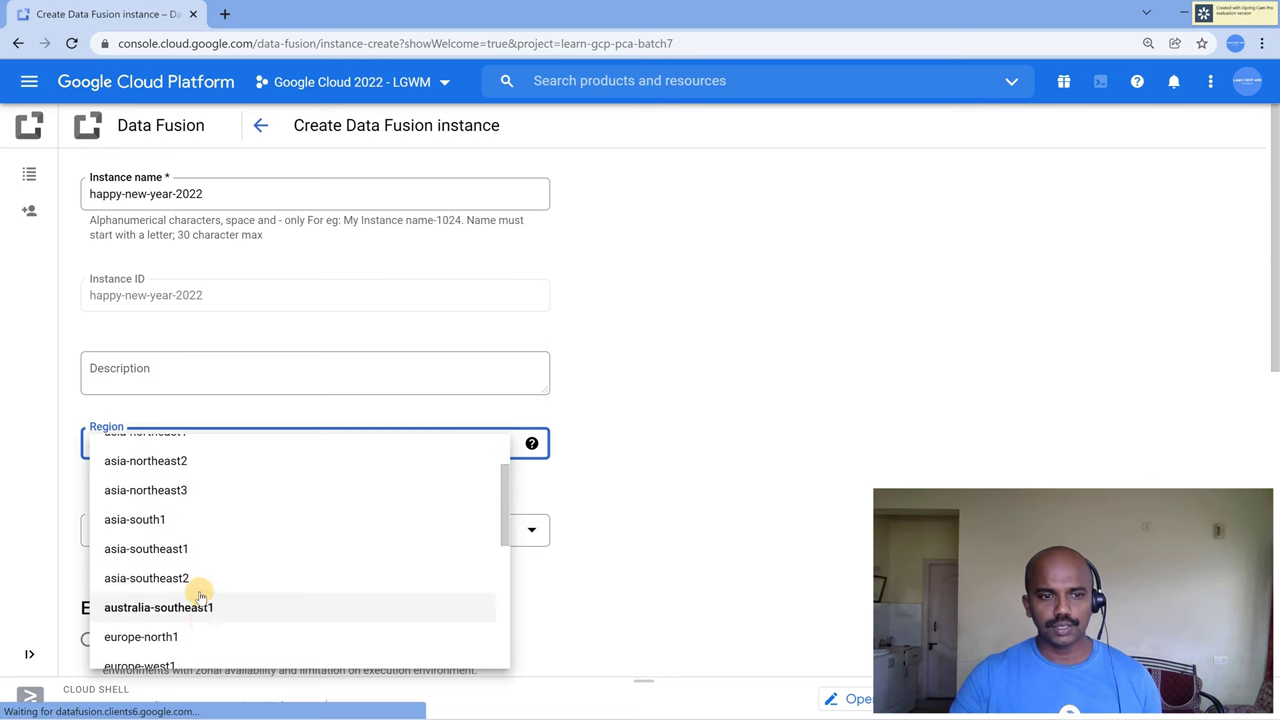
{"action": "left_click", "coordinate": [200, 549]}
Grant Cloud Data Fusion permission to use the Dataproc service account and create the instance
{"action": "scroll", "coordinate": [620, 480], "scroll_direction": "down", "scroll_amount": 1}
{"action": "scroll", "coordinate": [337, 289], "scroll_direction": "down", "scroll_amount": 2}
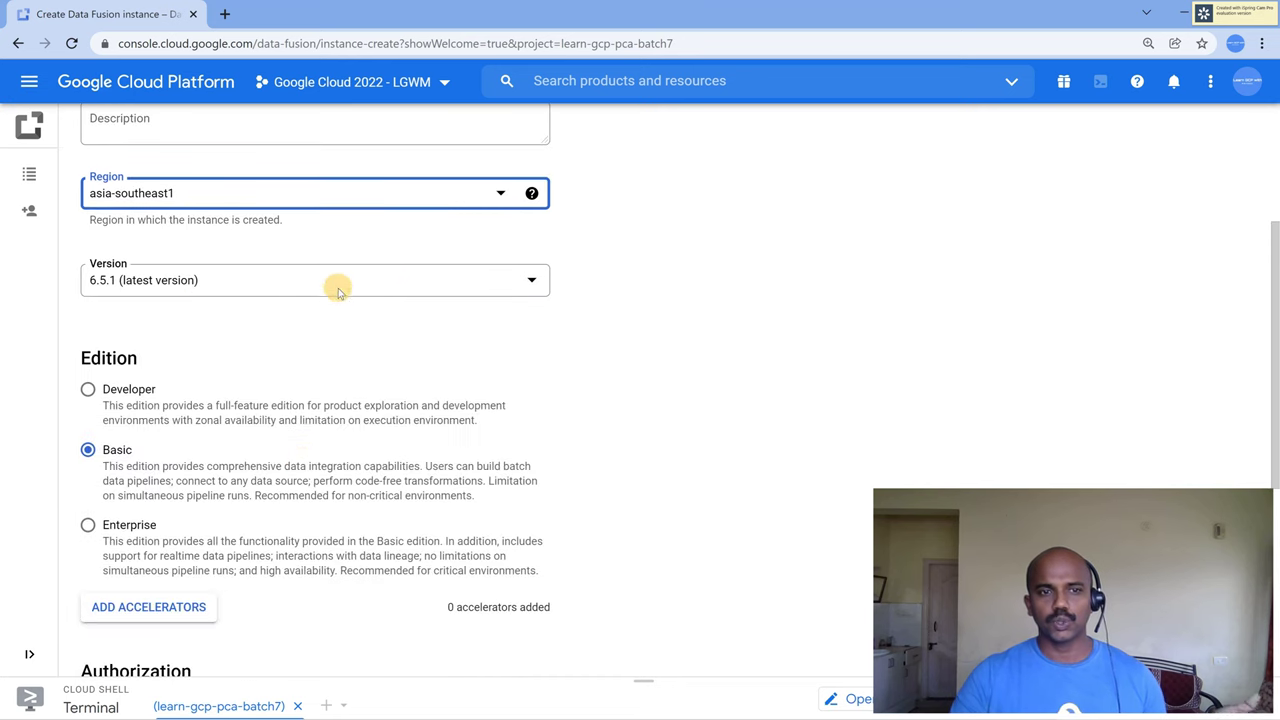
{"action": "scroll", "coordinate": [355, 345], "scroll_direction": "down", "scroll_amount": 1}
{"action": "scroll", "coordinate": [360, 345], "scroll_direction": "down", "scroll_amount": 1}
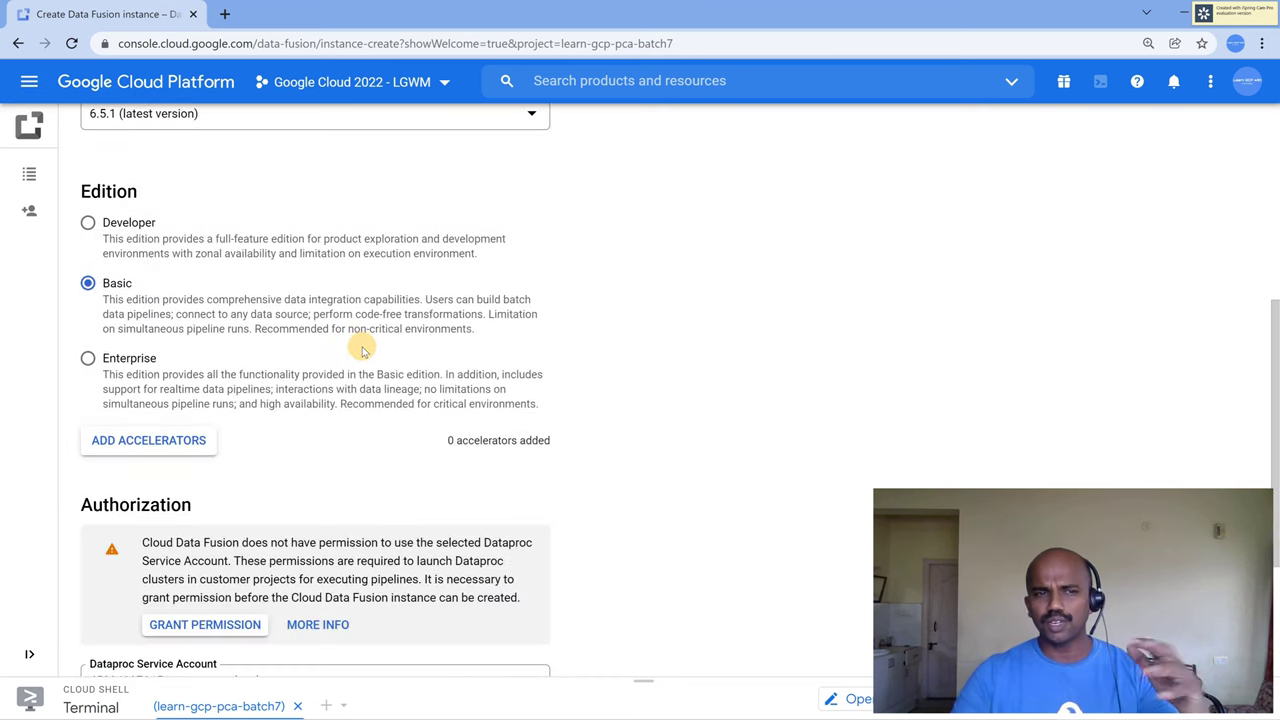
{"action": "scroll", "coordinate": [367, 353], "scroll_direction": "down", "scroll_amount": 2}
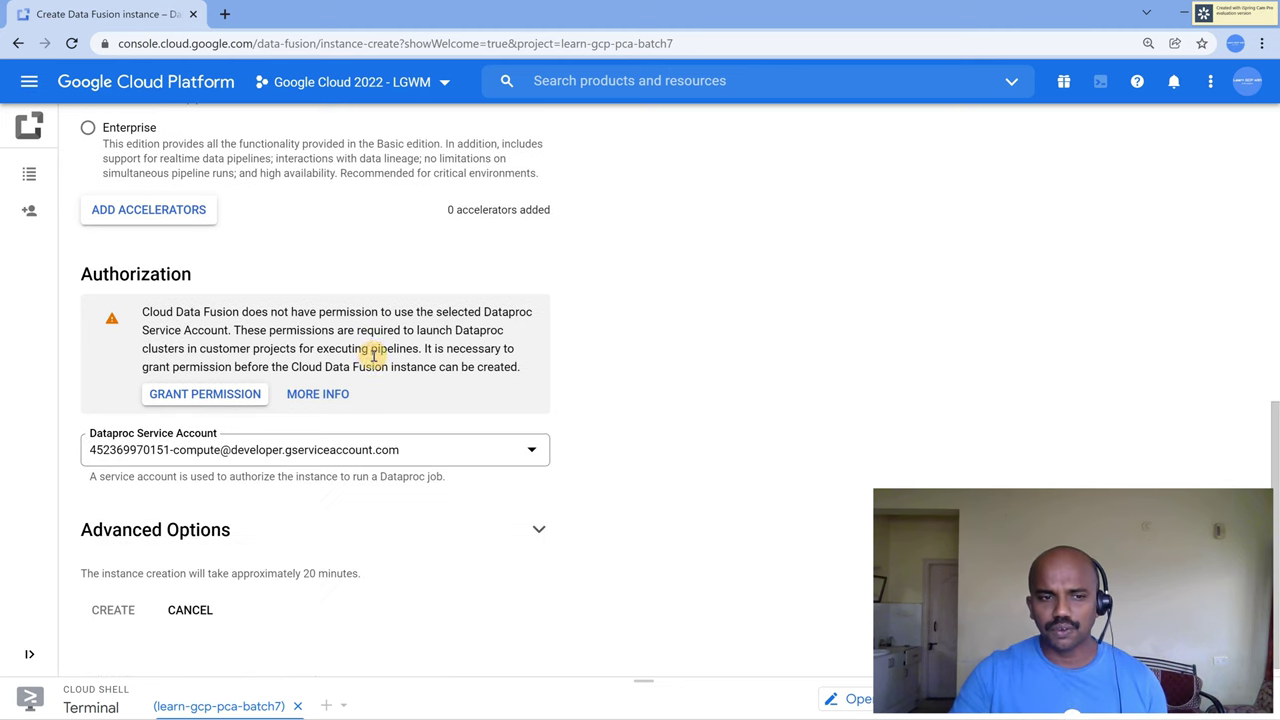
{"action": "left_click", "coordinate": [220, 395]}
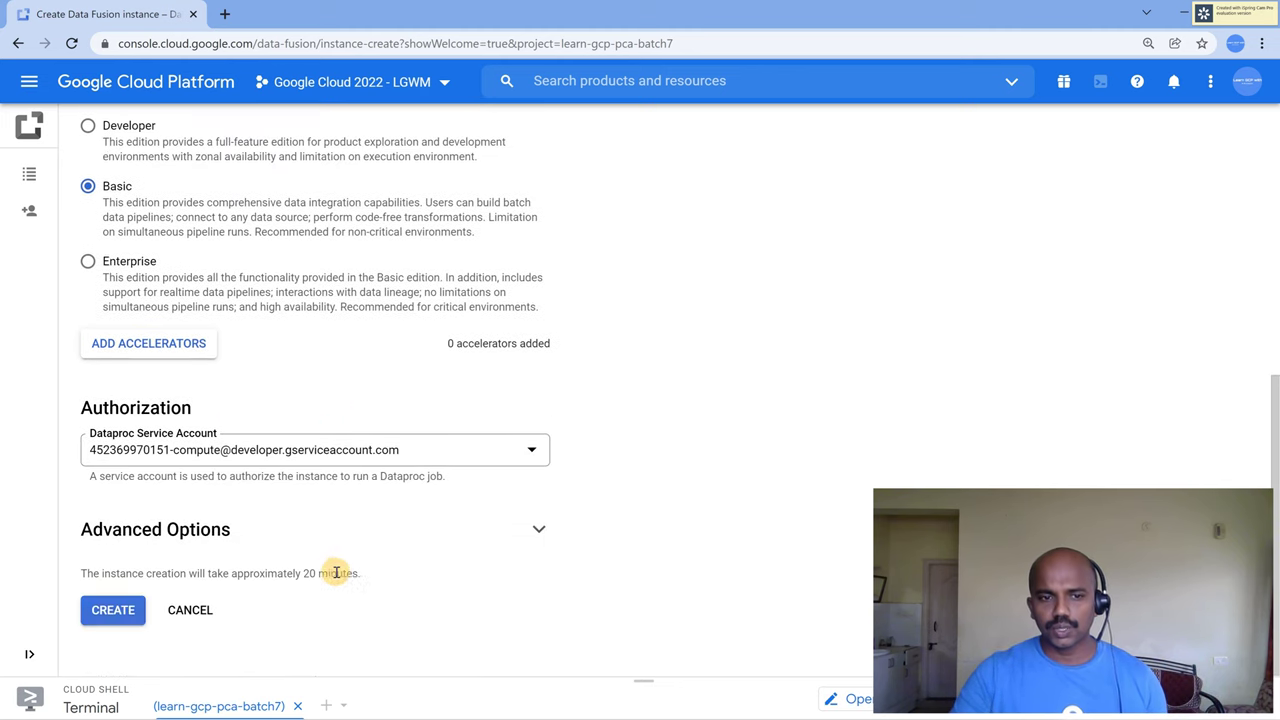
{"action": "left_click_drag", "start_coordinate": [362, 573], "coordinate": [302, 576]}
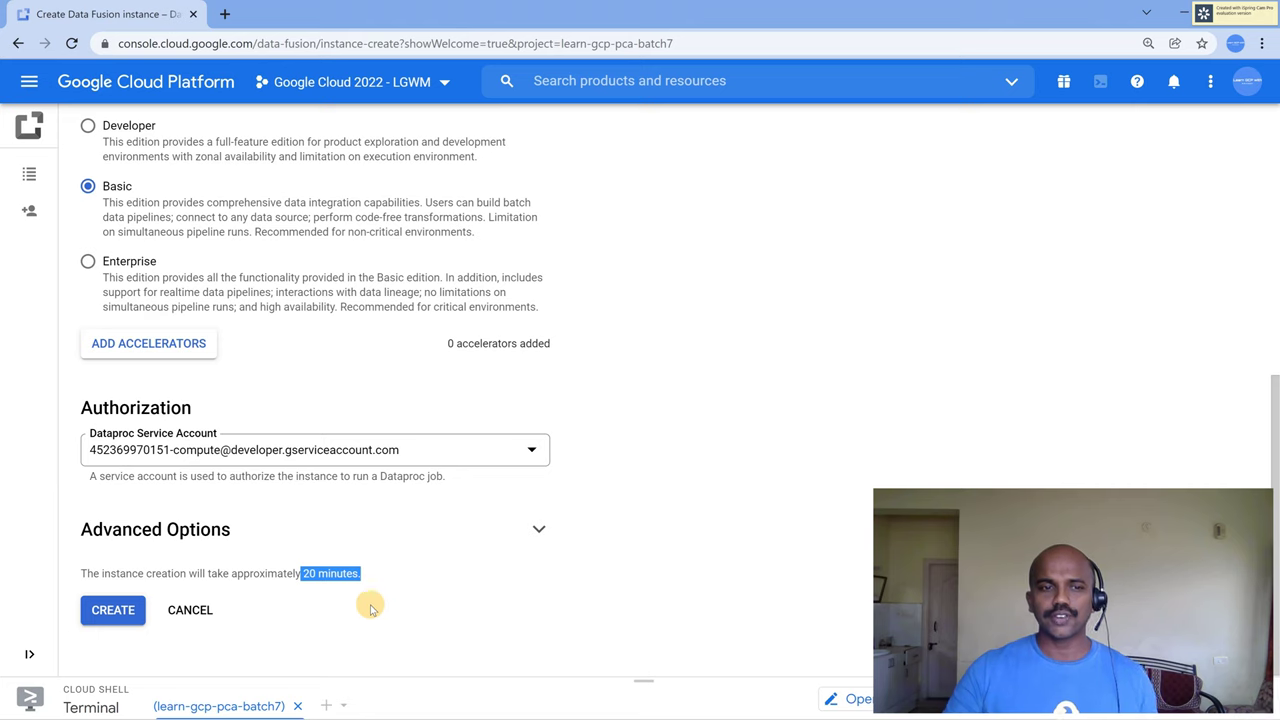
{"action": "left_click", "coordinate": [117, 620]}
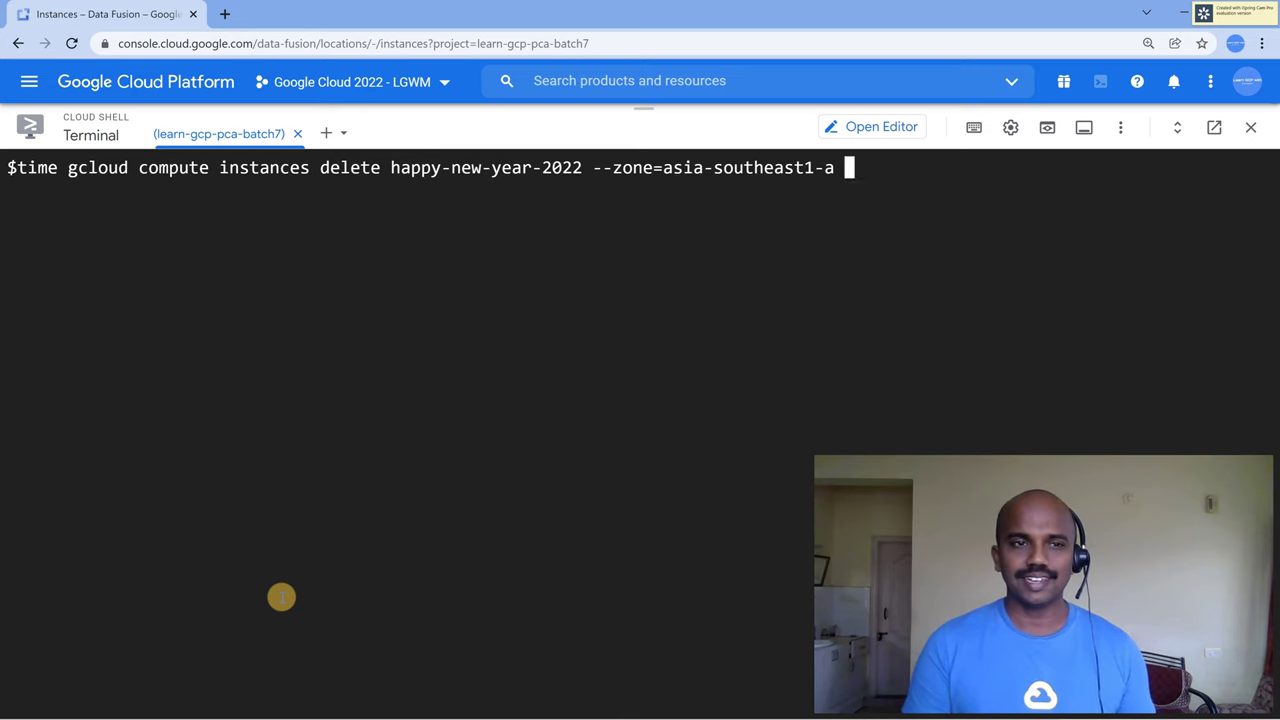
Run the timed gcloud command deleting compute instance happy-new-year-2022 in zone asia-southeast1-a, answering y to continue
{"action": "key", "text": "Return"}
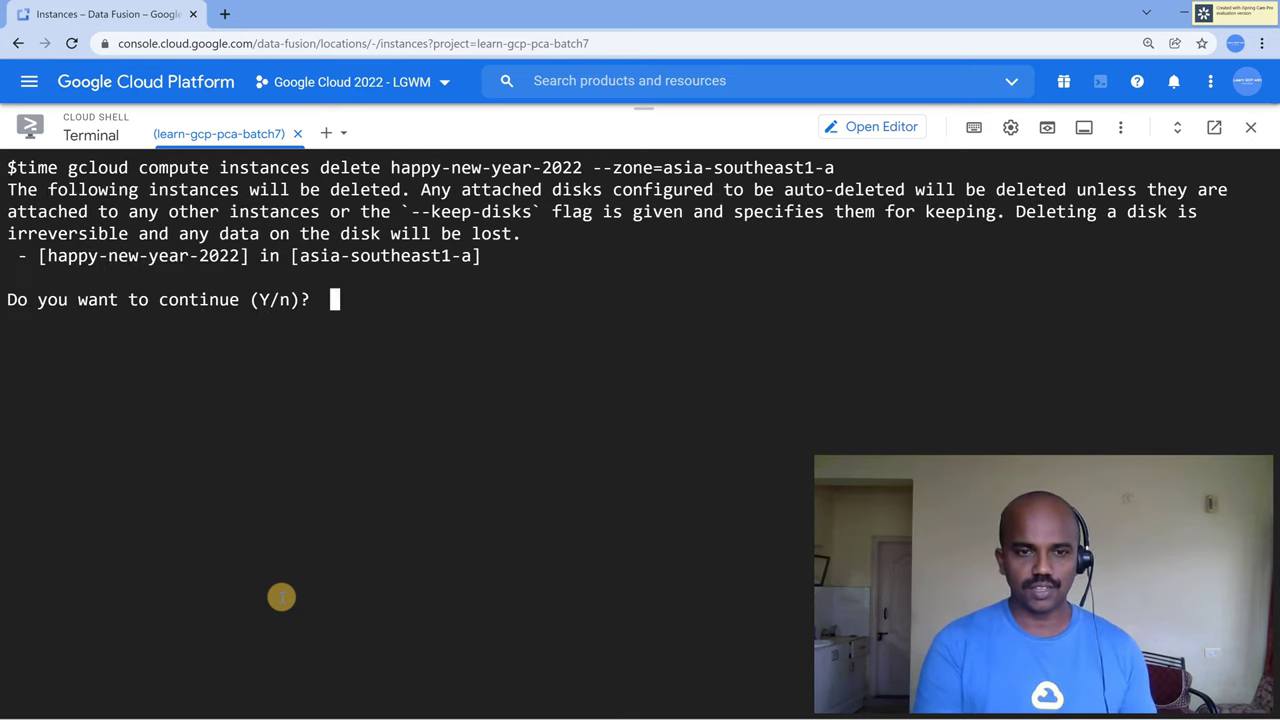
{"action": "type", "text": "y"}
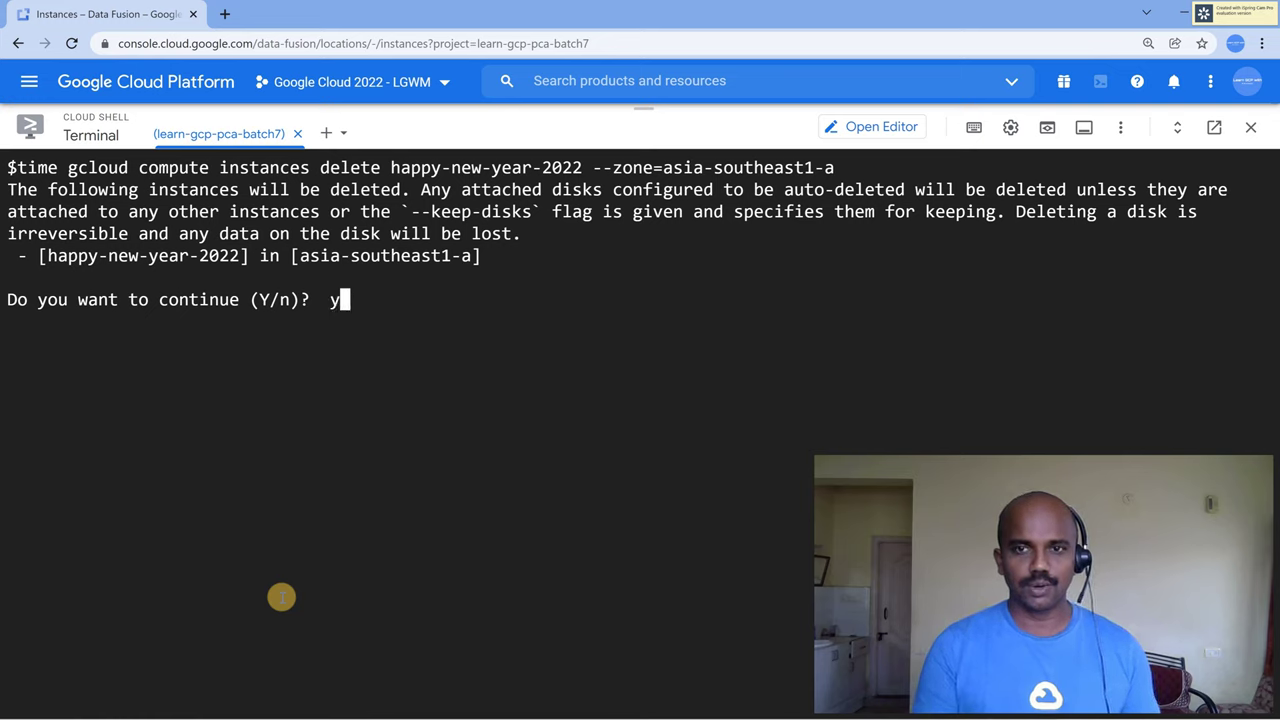
{"action": "key", "text": "Return"}
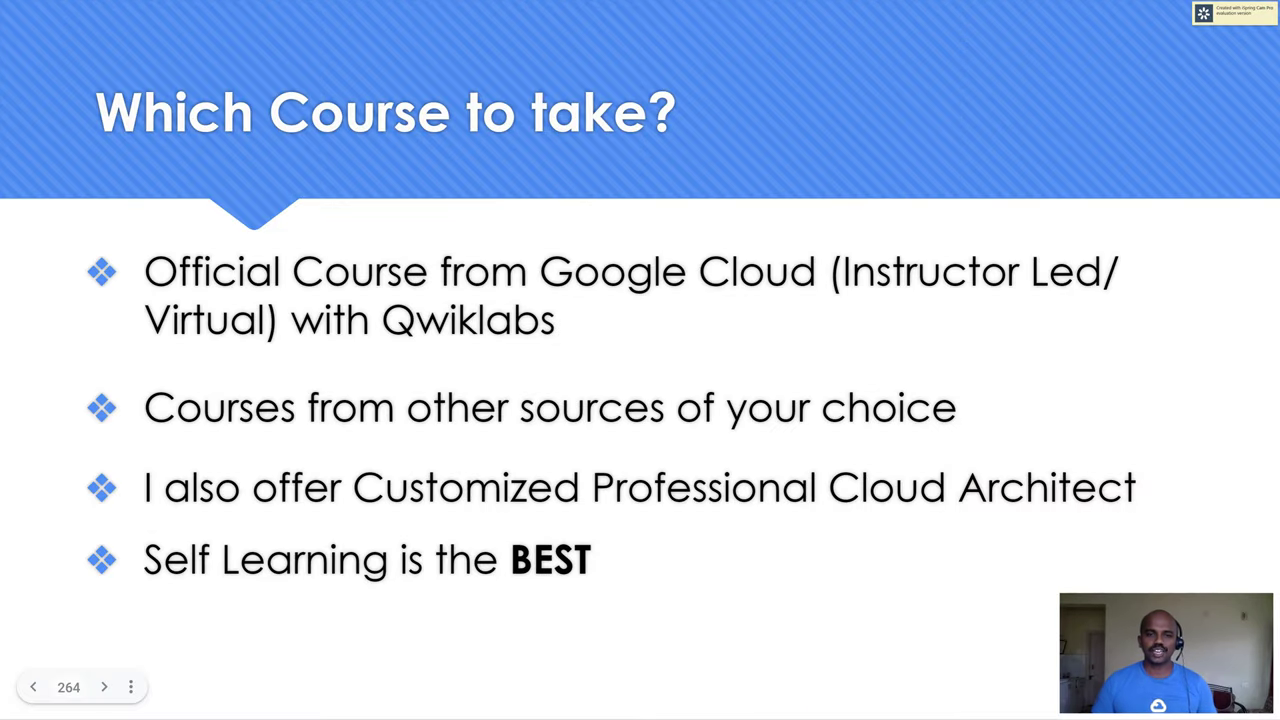
{"action": "key", "text": "Right"}
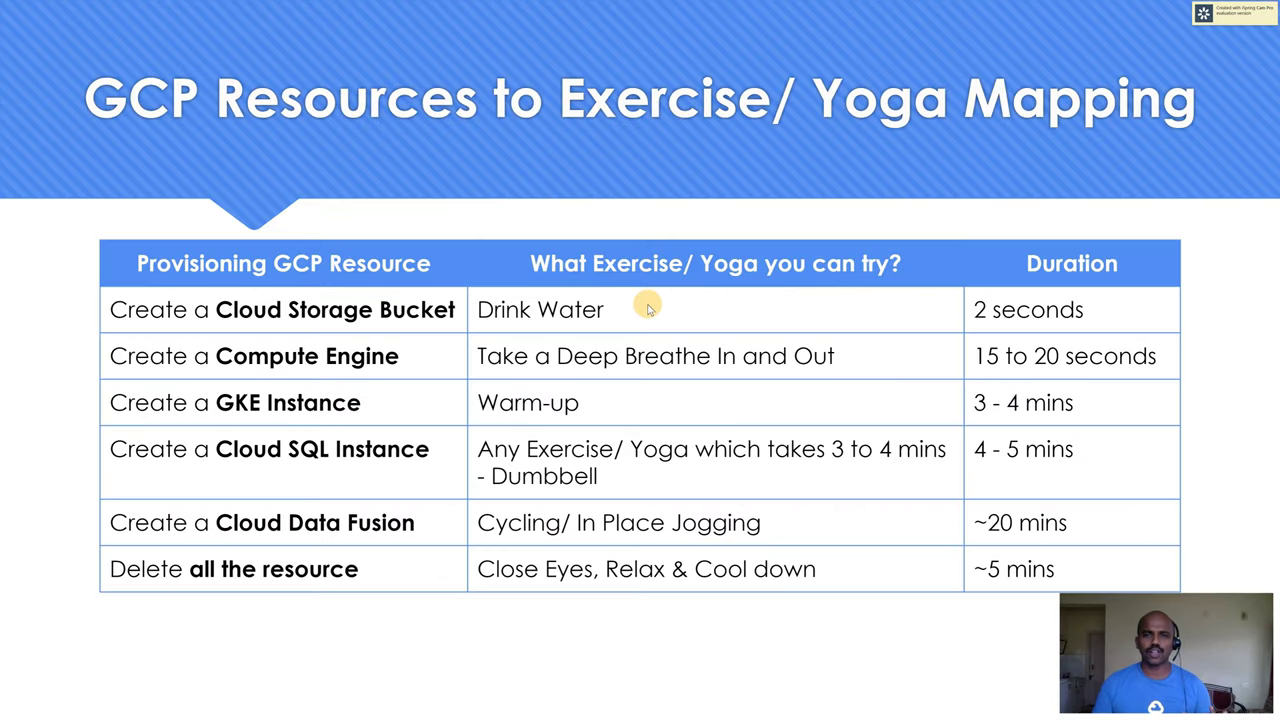